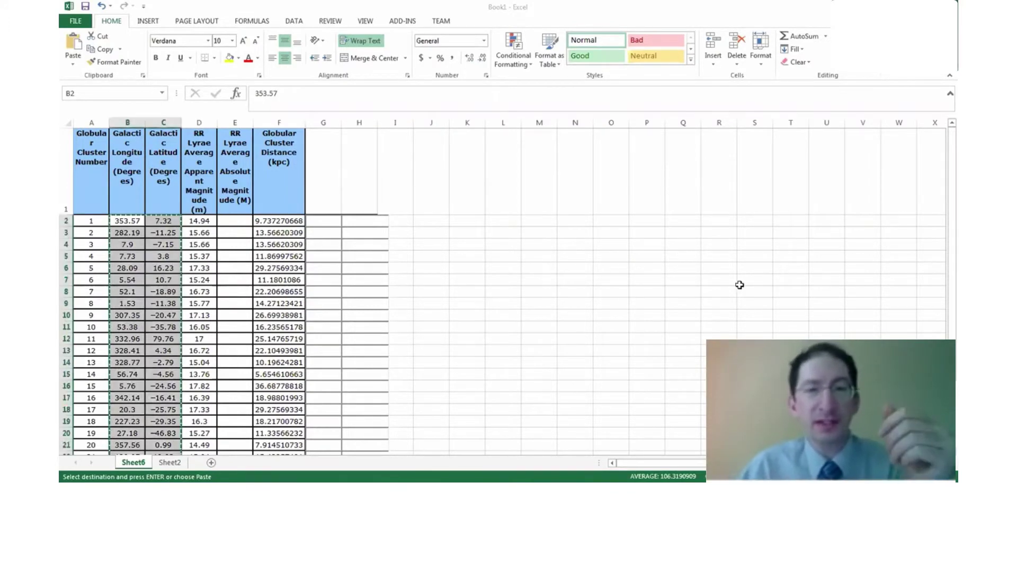
click(740, 284)
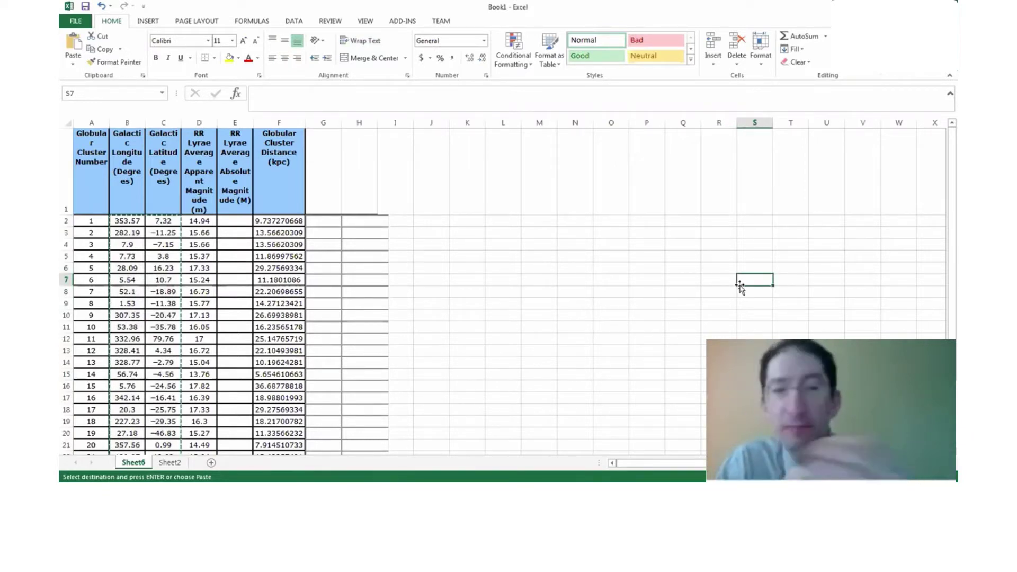
click(90, 221)
scroll(89, 217, down, 2)
scroll(89, 217, down, 4)
scroll(96, 233, up, 6)
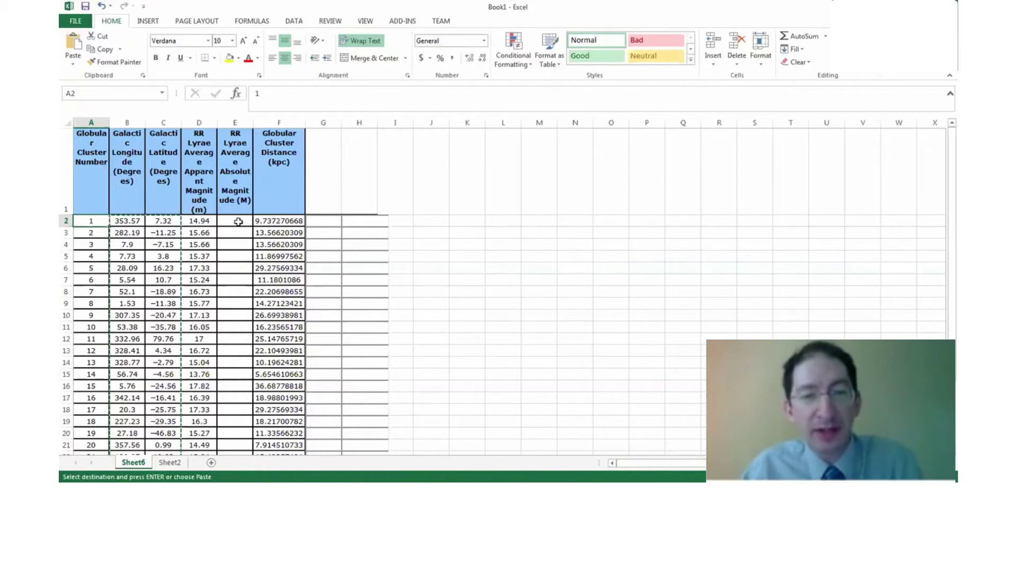
drag(236, 232, 238, 256)
drag(267, 219, 269, 292)
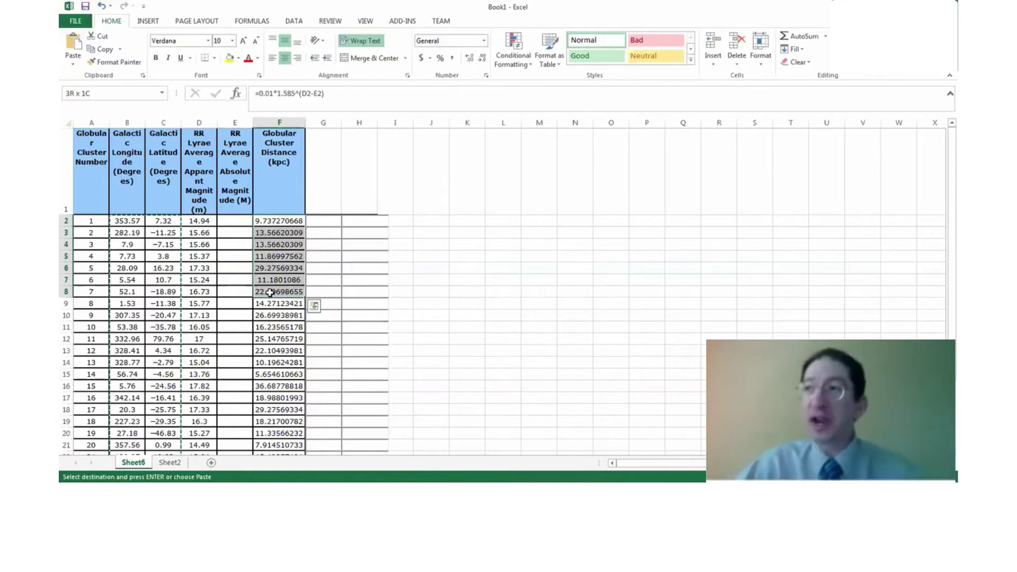
click(438, 278)
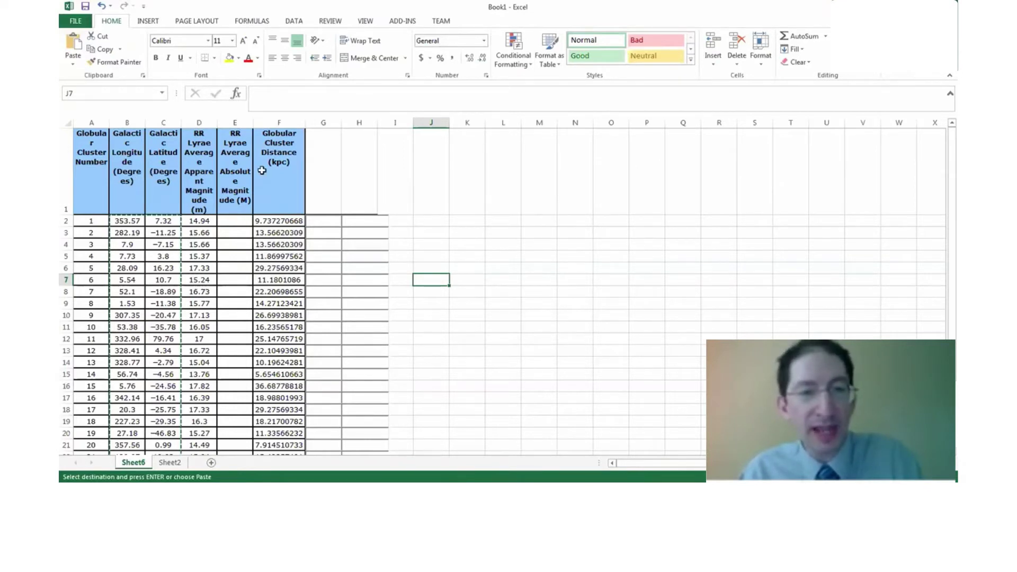
mouse_move(561, 495)
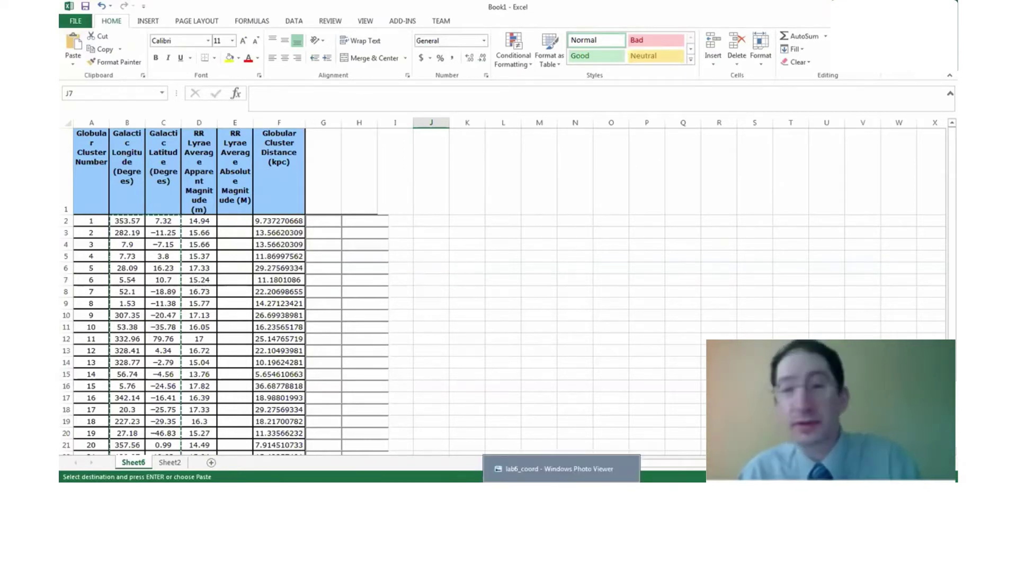
click(561, 469)
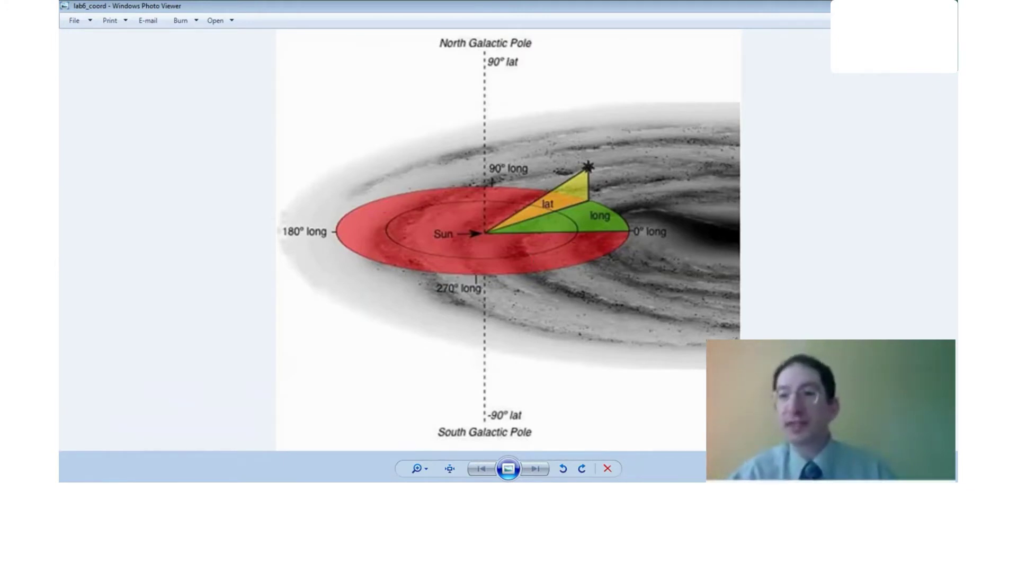
key(alt+Tab)
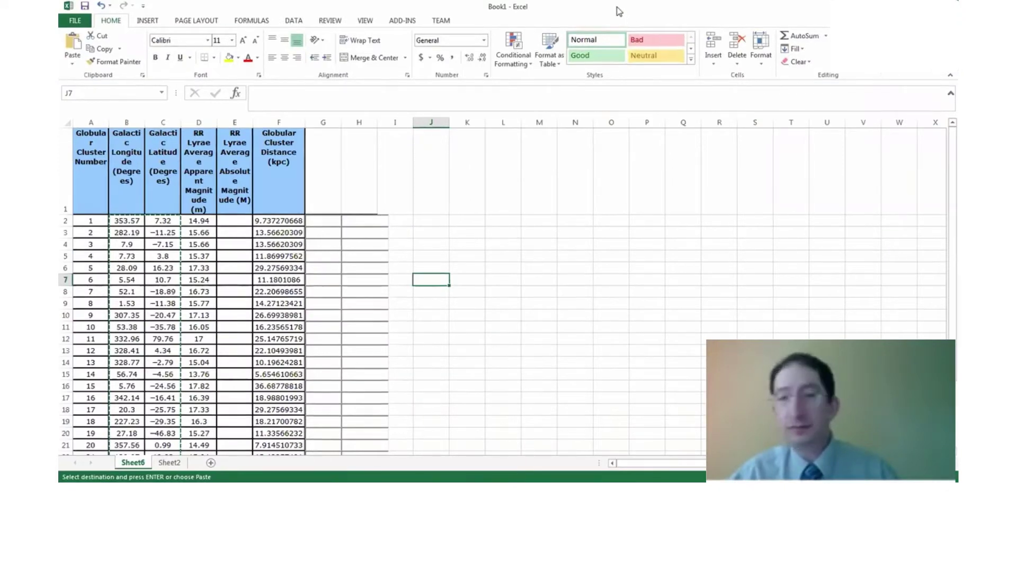
- Switch the online graphing tool's chart type to Scatter
key(alt+Tab)
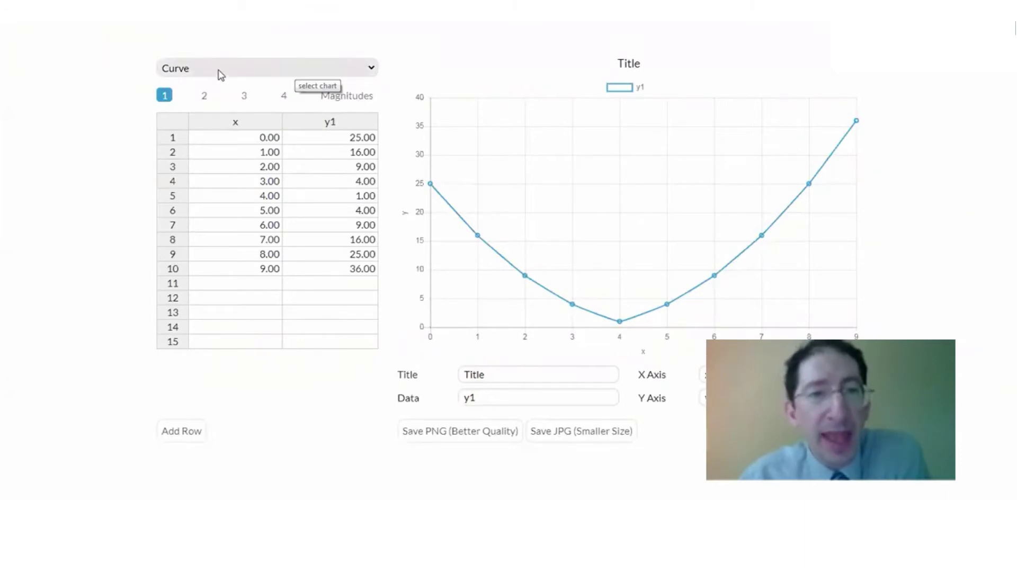
click(221, 75)
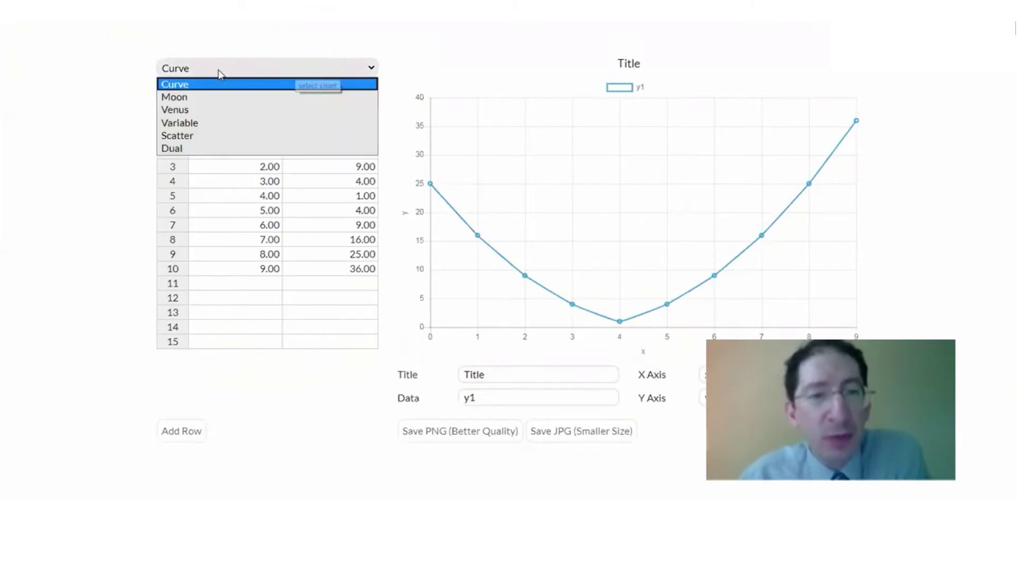
click(178, 136)
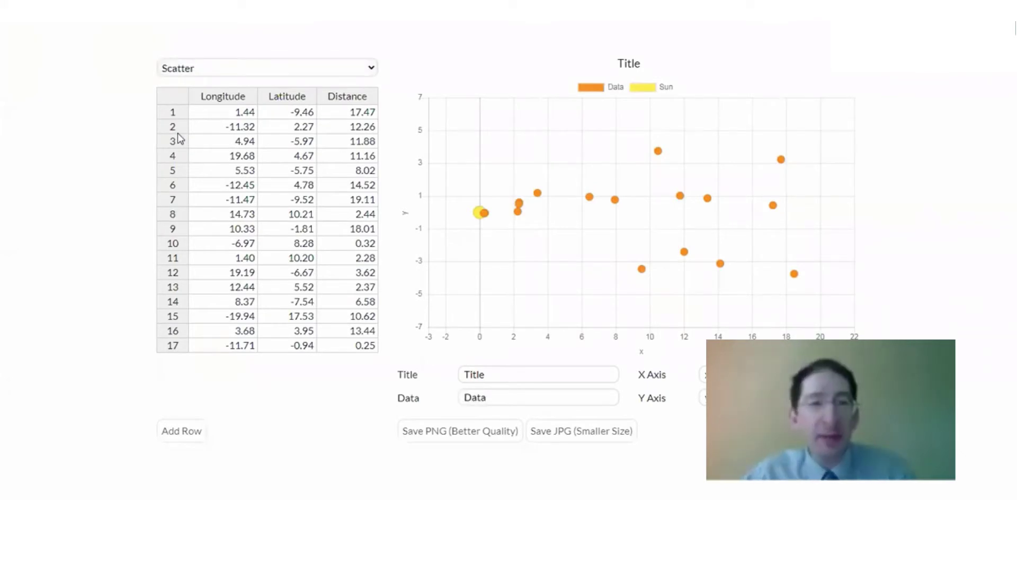
- Select the Longitude, Latitude and Distance columns, then bring Excel back maximized
click(221, 97)
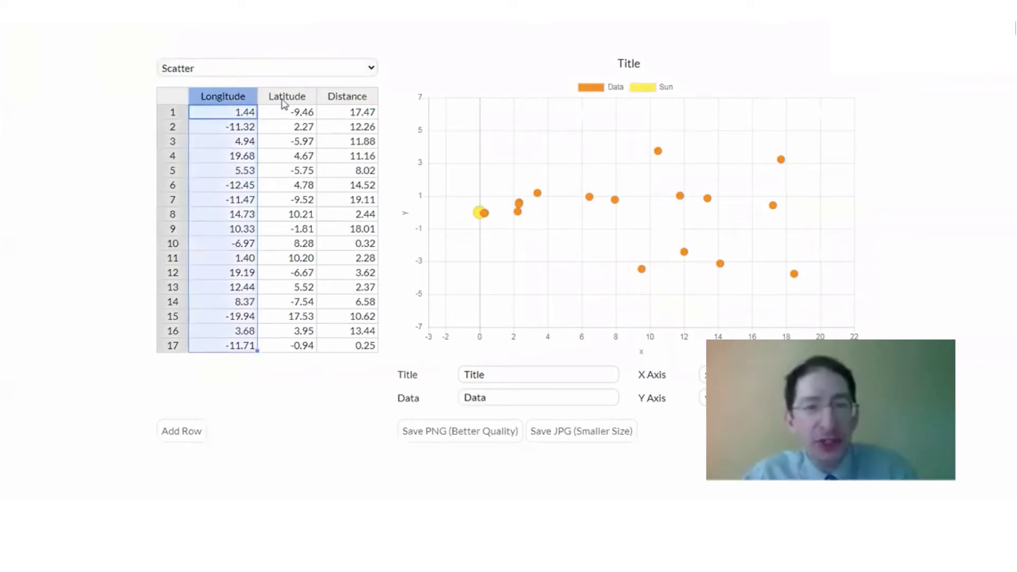
click(289, 97)
click(357, 96)
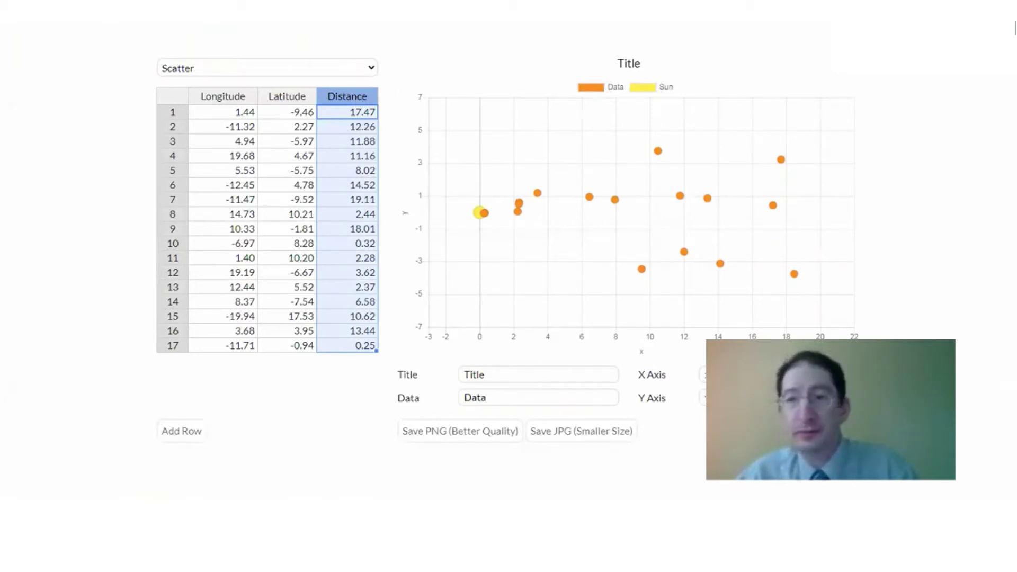
key(alt+Tab)
key(super+Up)
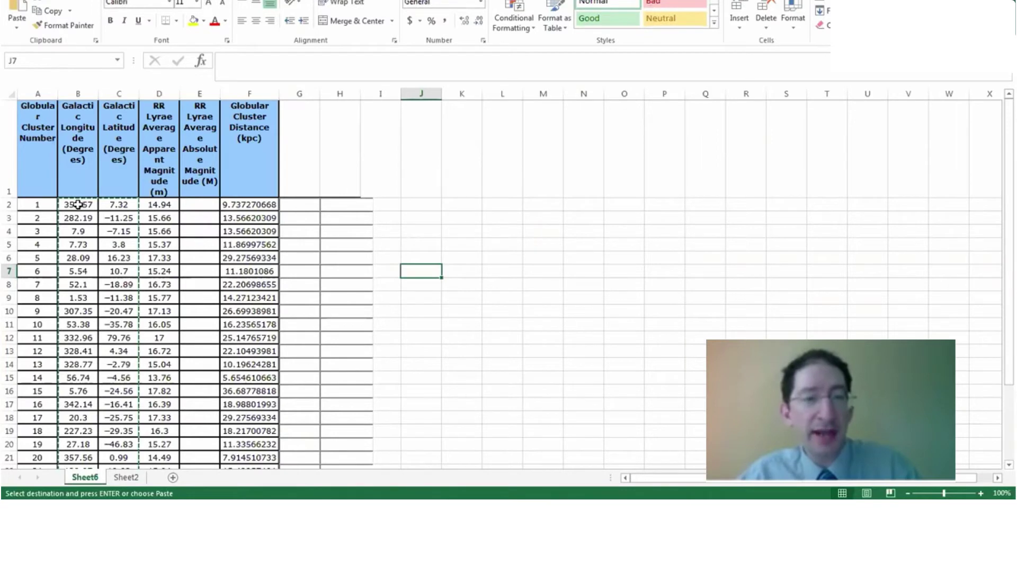
- Paste Excel's longitude and latitude values into the graphing table starting at the first Longitude cell
drag(77, 205, 120, 436)
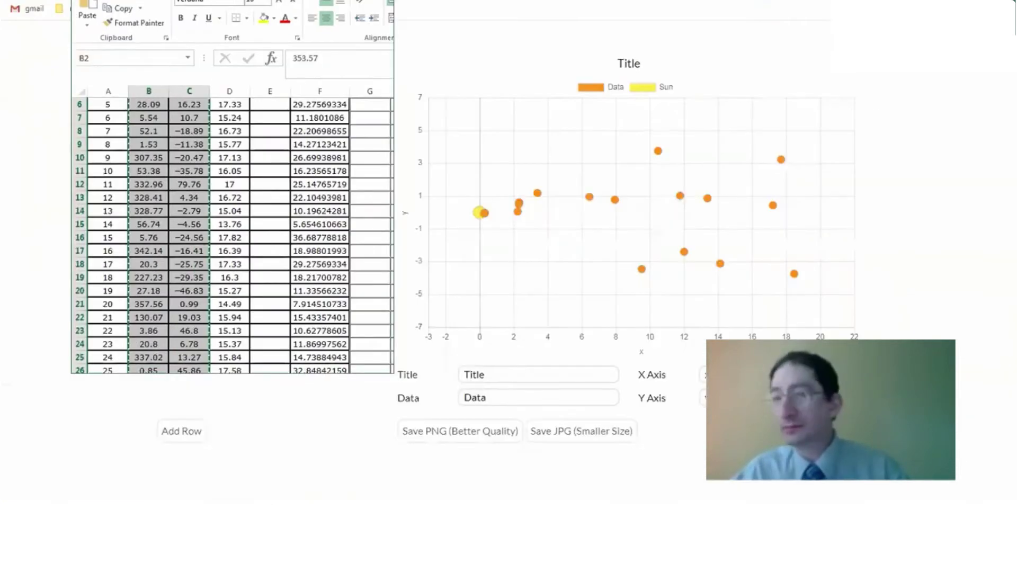
key(alt+Tab)
click(239, 113)
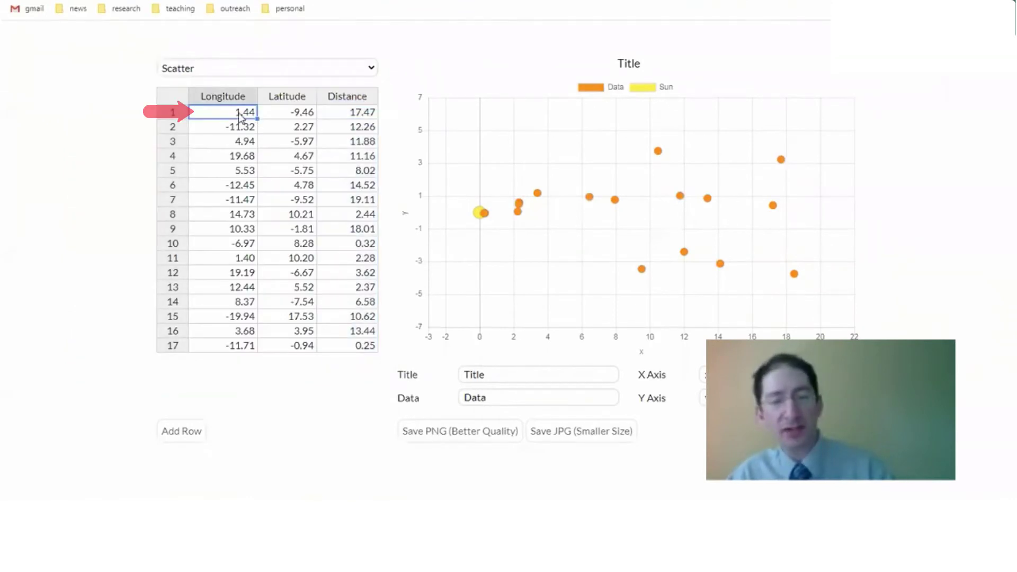
text(1.44	-9.46 -11.32	2.27 4.94	-5.97 19.68	4.67 5.53	-5.75 -12.45	4.78 -11.47	-9.52 14.73	10.21 10.33	-1.81 -6.97	8.28 1.40	10.20 19.19	-6.67 12.44	5.52 8.37	-7.54 -19.94	17.53 3.68	3.95 -11.71	-0.94)
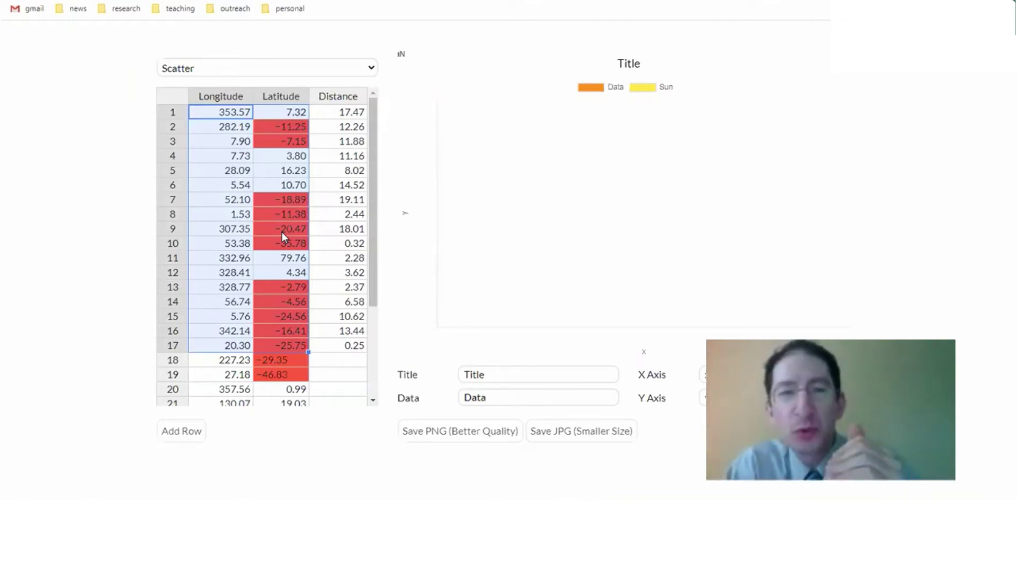
- Retype row 2's red-flagged latitude as -11.25 in the graphing table
click(278, 129)
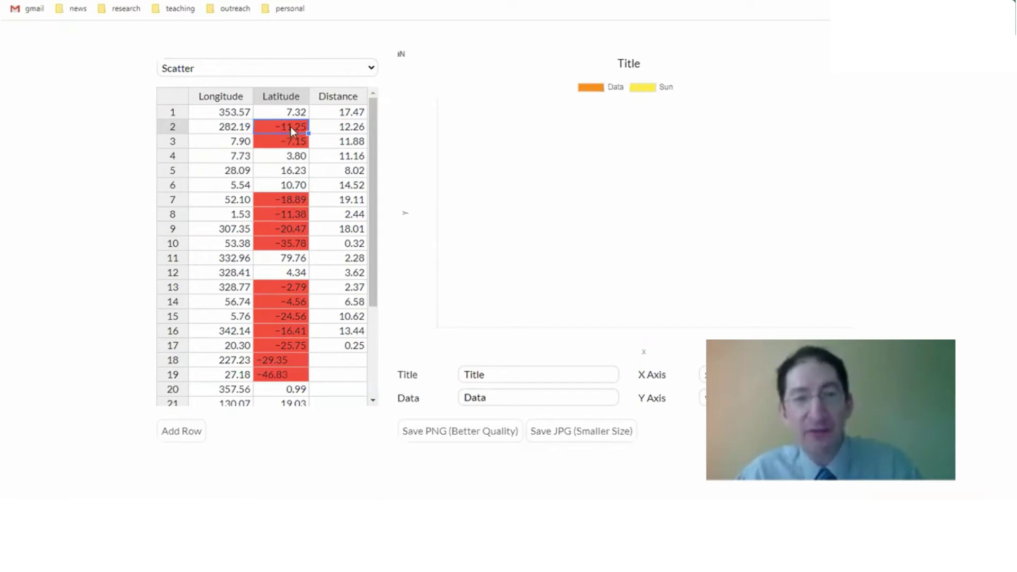
text(-)
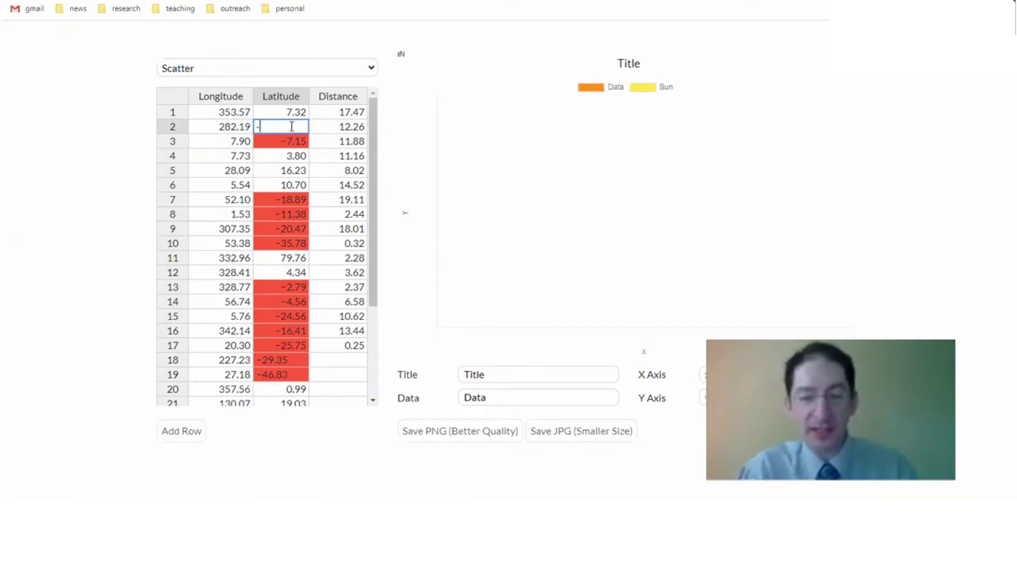
text(11.25)
key(Return)
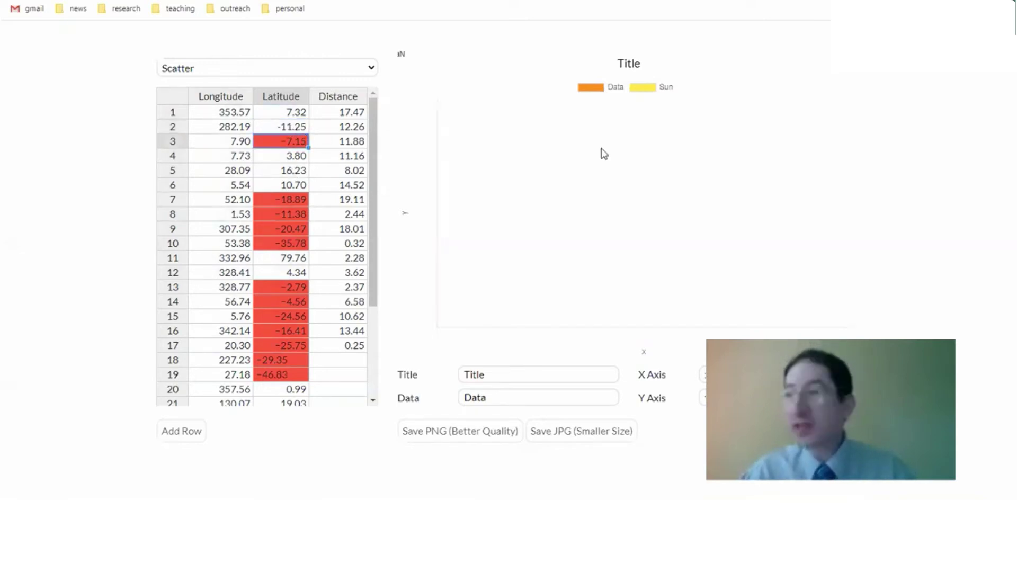
- Bring the Excel window back onto the screen and maximize it
drag(1016, 77, 473, 60)
double_click(472, 60)
scroll(526, 191, up, 2)
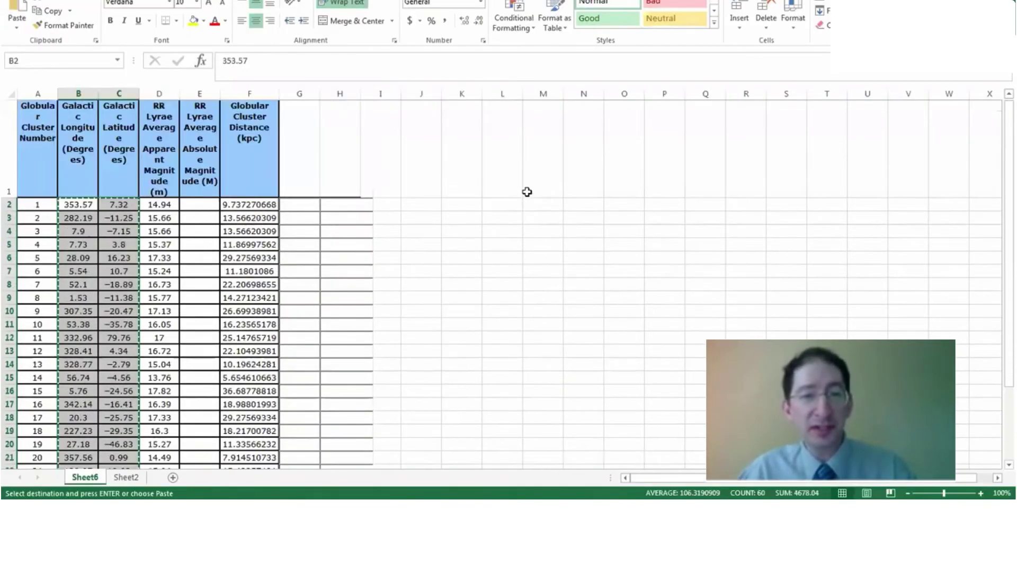
- Replace every dash-style minus sign '–' in the sheet with a hyphen '-' (16 replacements)
click(521, 243)
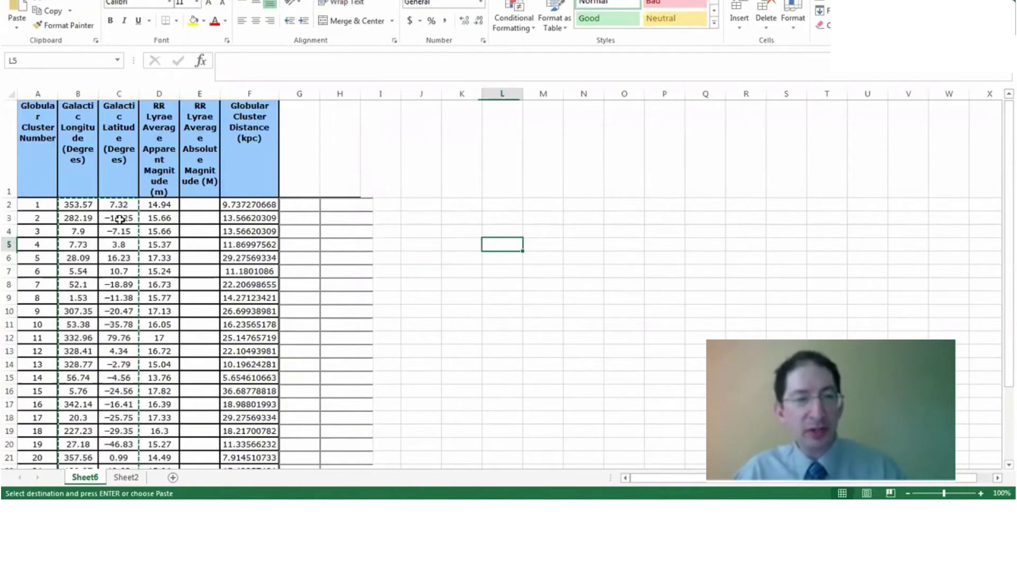
click(117, 218)
drag(228, 61, 222, 61)
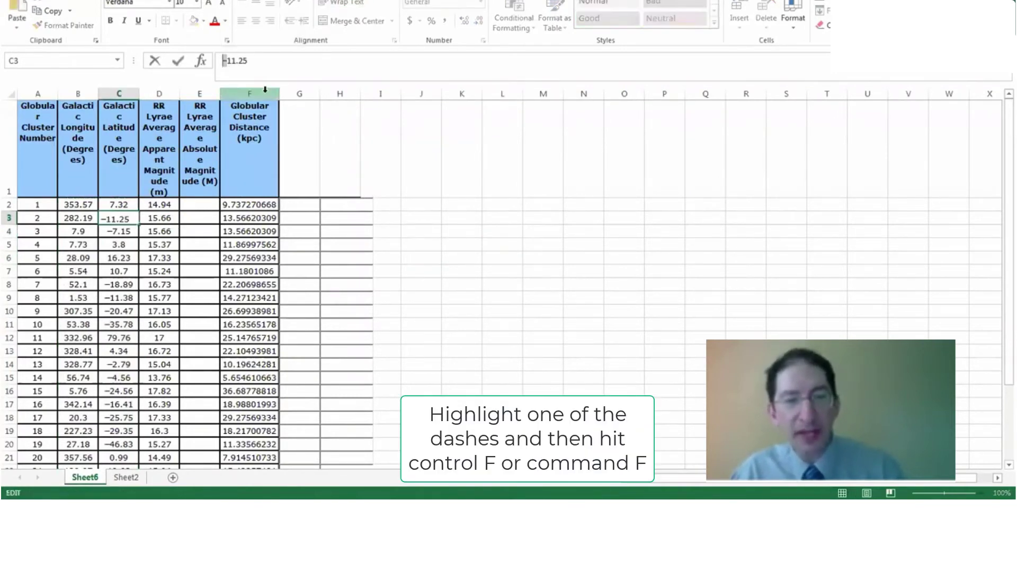
click(466, 227)
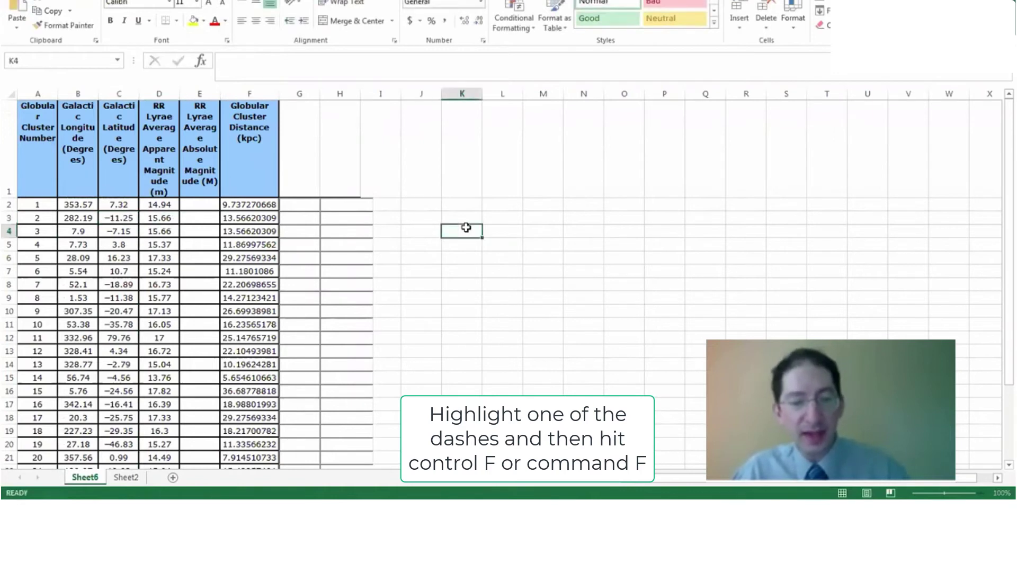
key(ctrl+f)
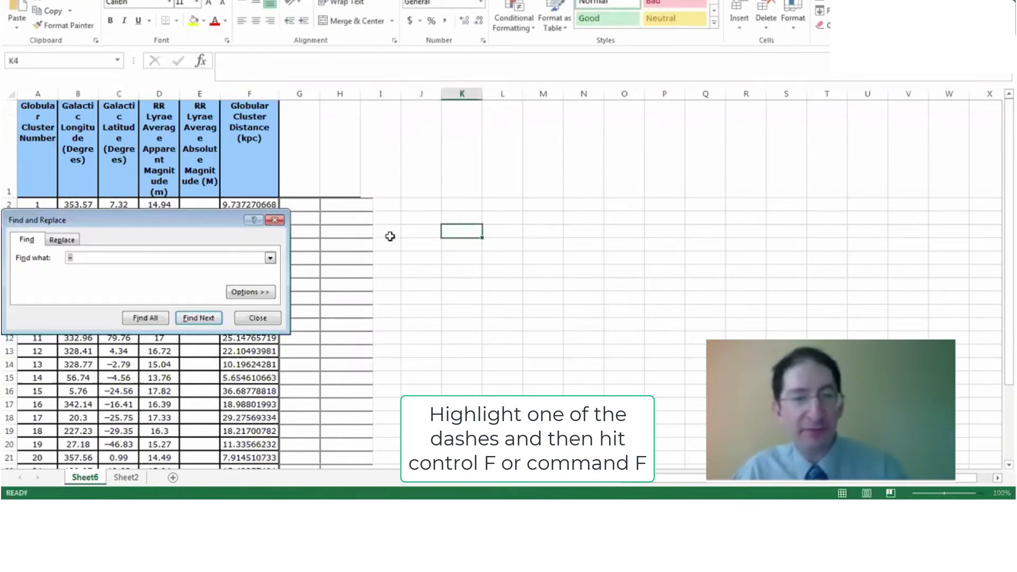
click(80, 258)
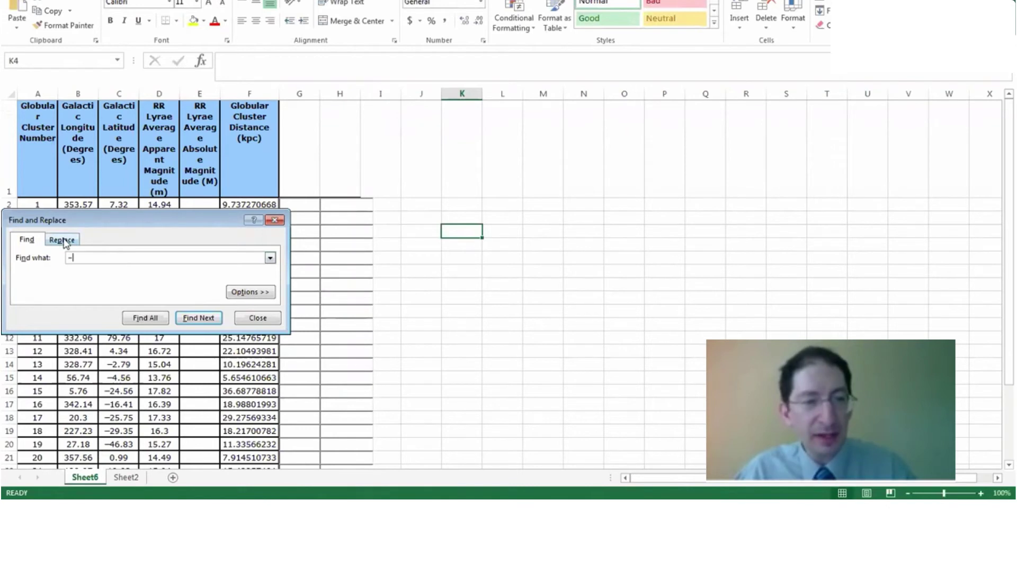
click(62, 241)
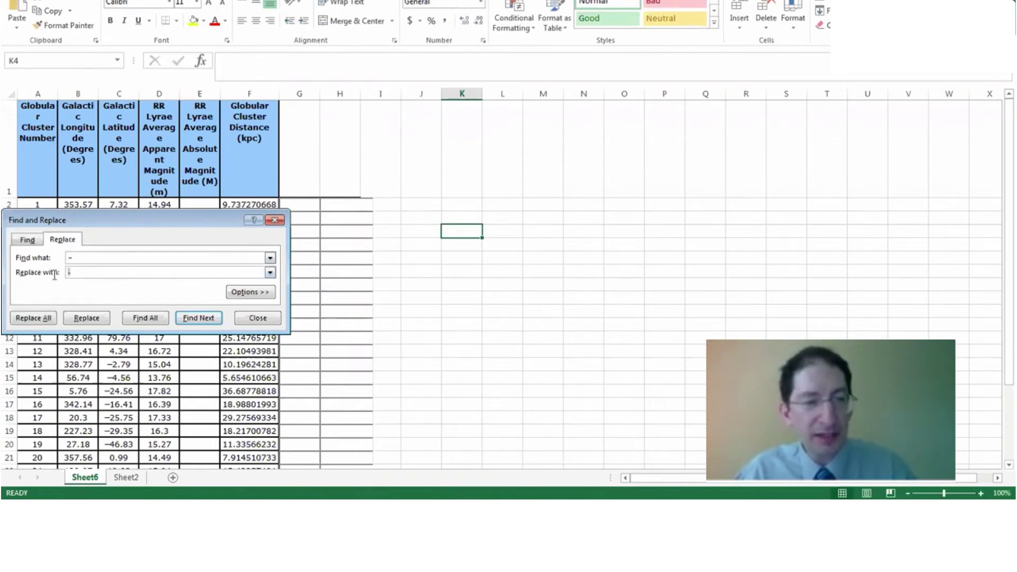
text(-)
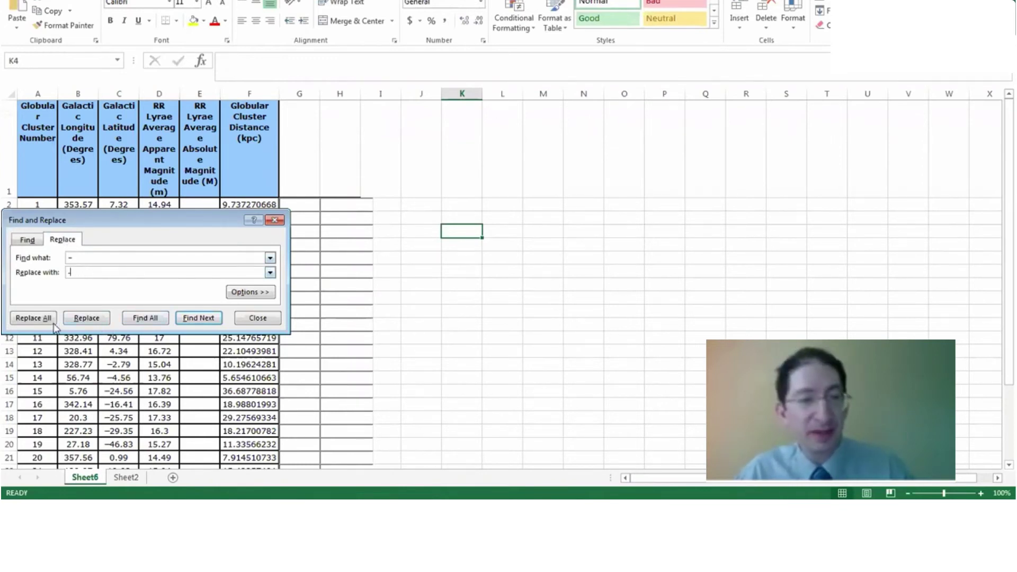
click(36, 317)
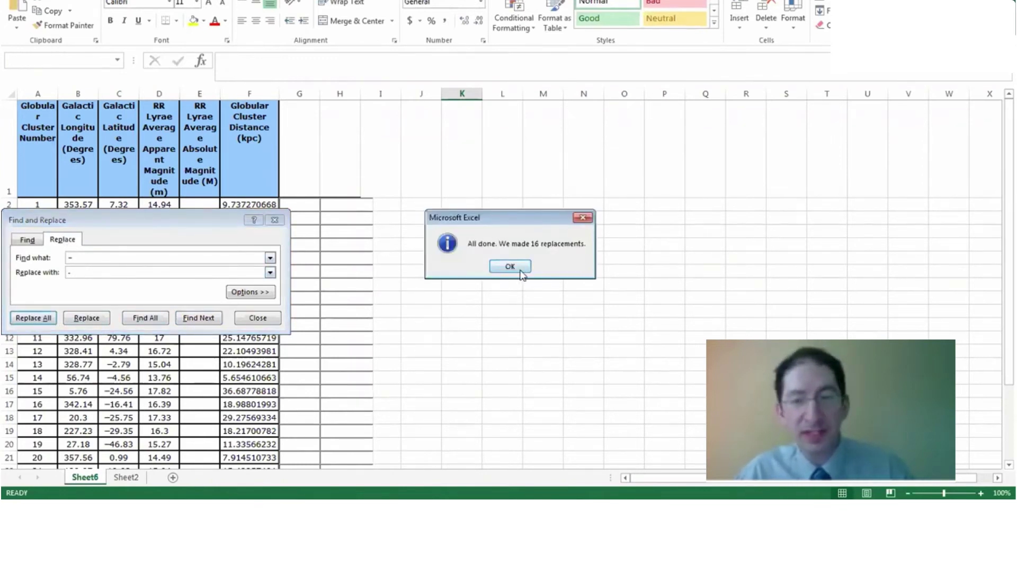
click(519, 269)
click(275, 220)
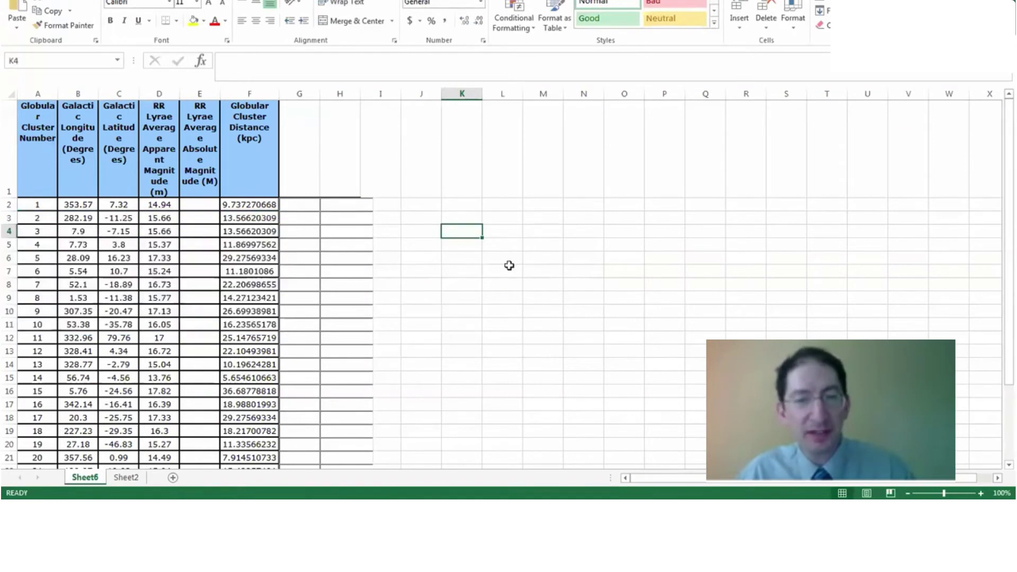
- Copy the longitude and latitude values in B2:C31
click(70, 205)
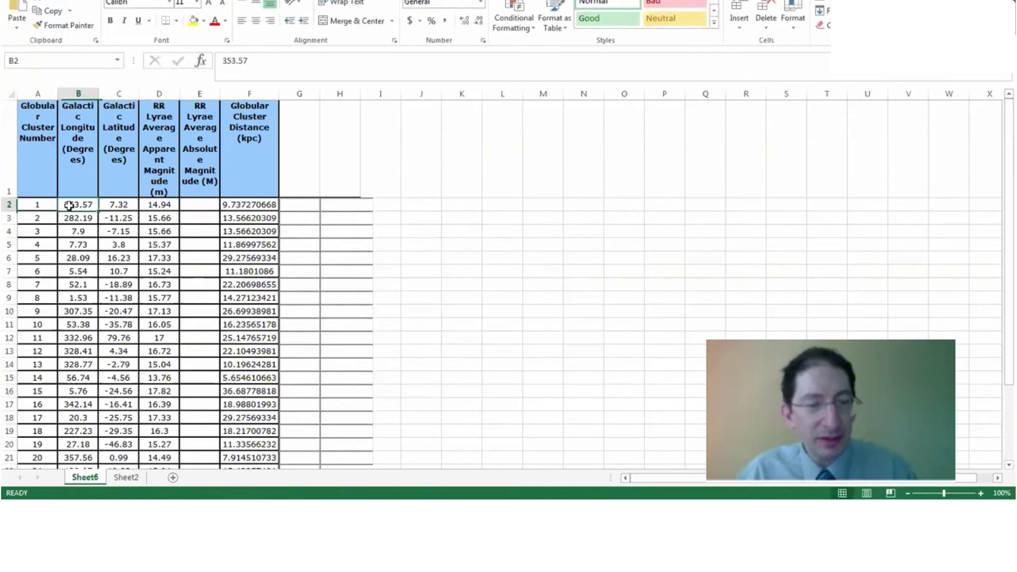
drag(70, 206, 131, 444)
key(ctrl+c)
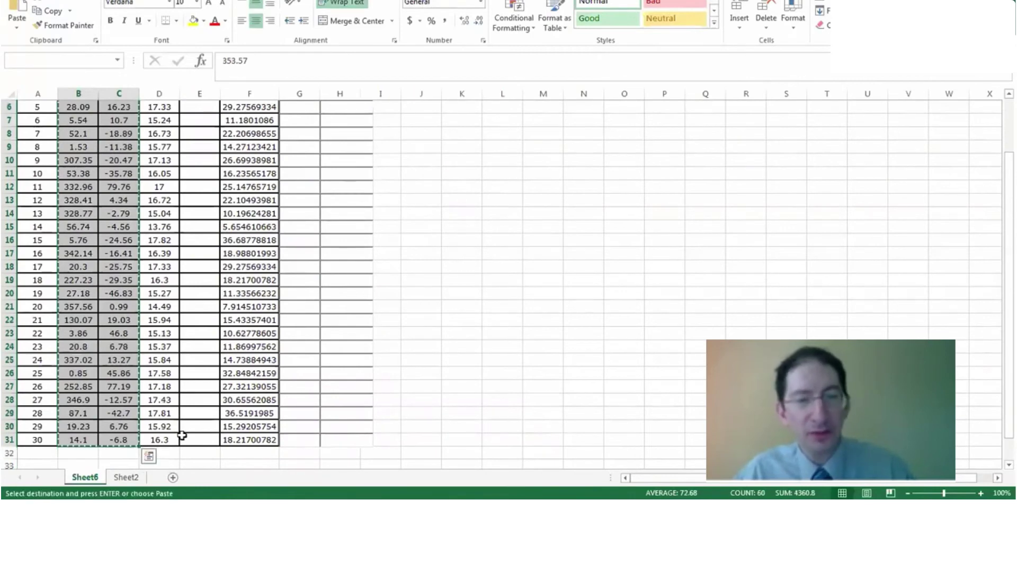
- Re-paste all 30 clusters' longitude and latitude from Longitude row 1 and review the rows
key(alt+Tab)
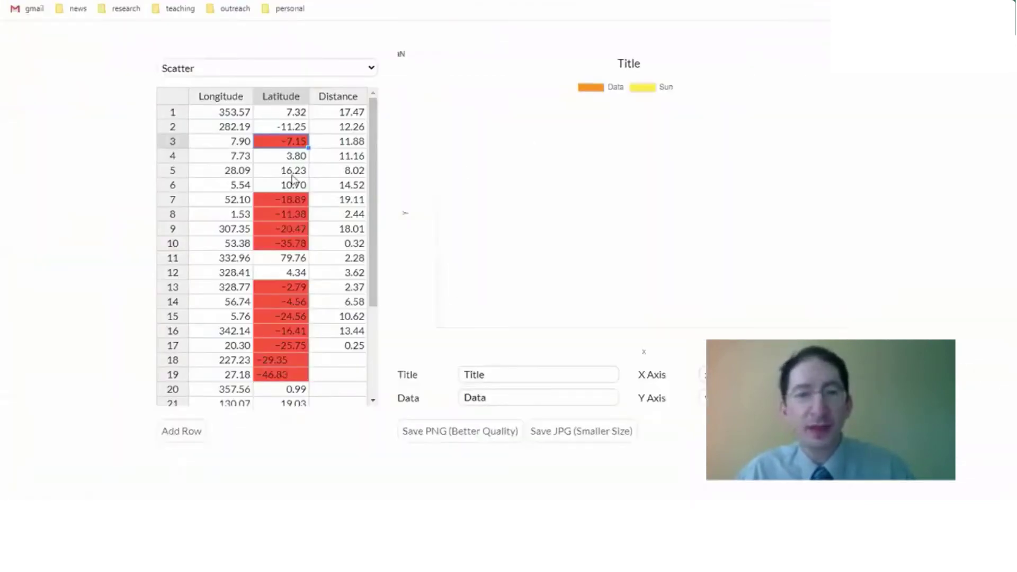
click(219, 113)
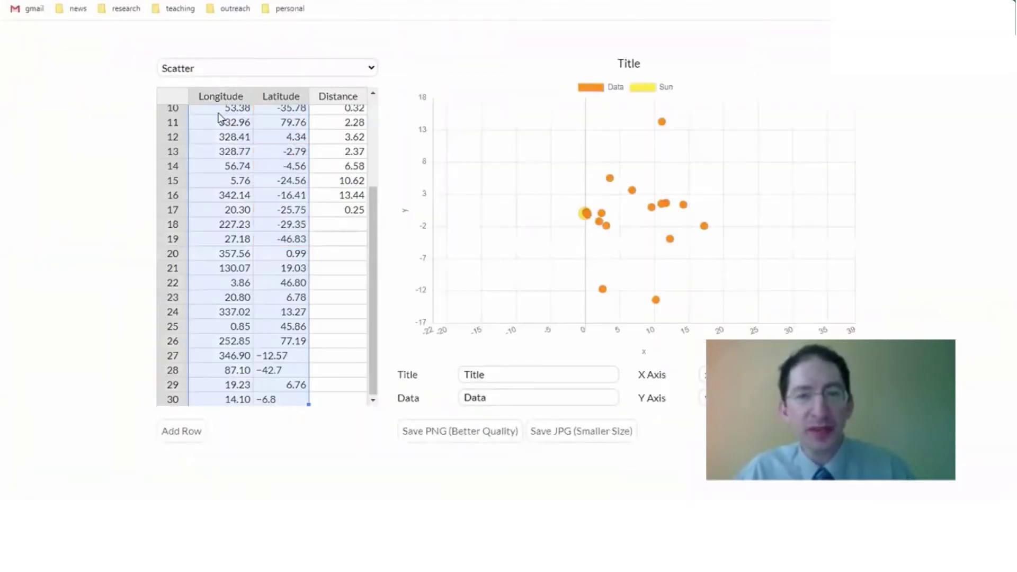
scroll(265, 237, up, 3)
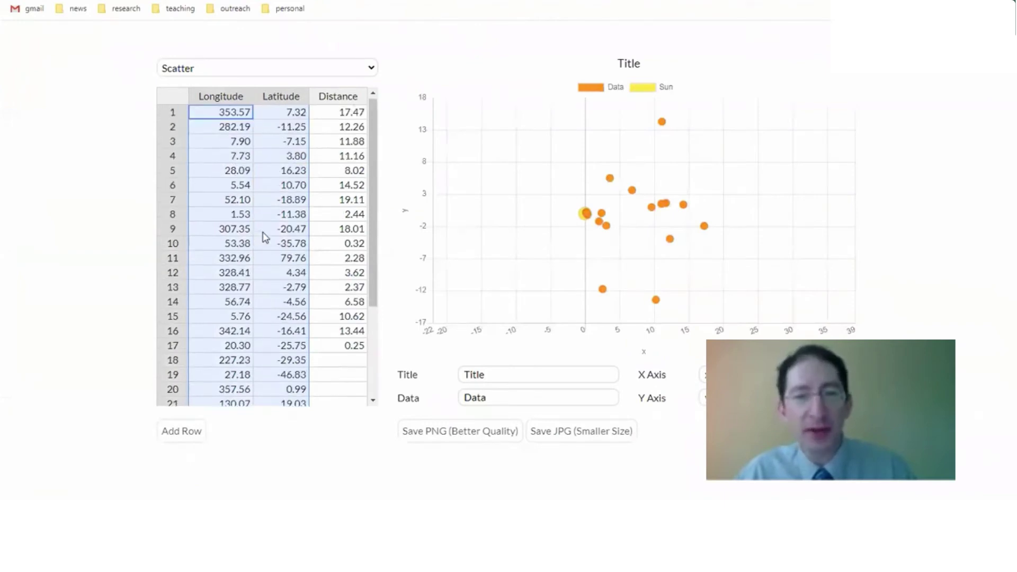
scroll(265, 237, down, 3)
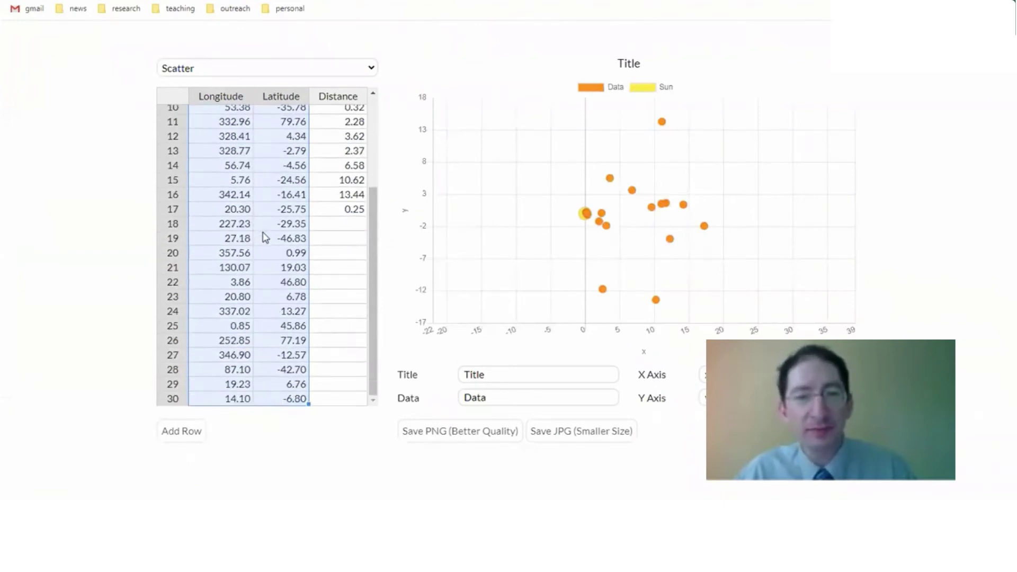
click(285, 197)
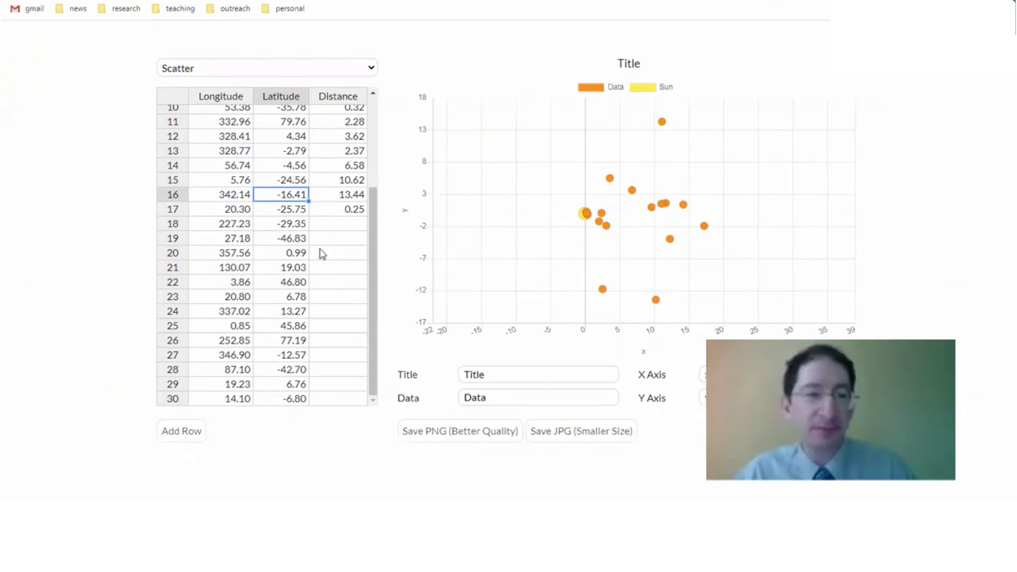
scroll(290, 249, up, 3)
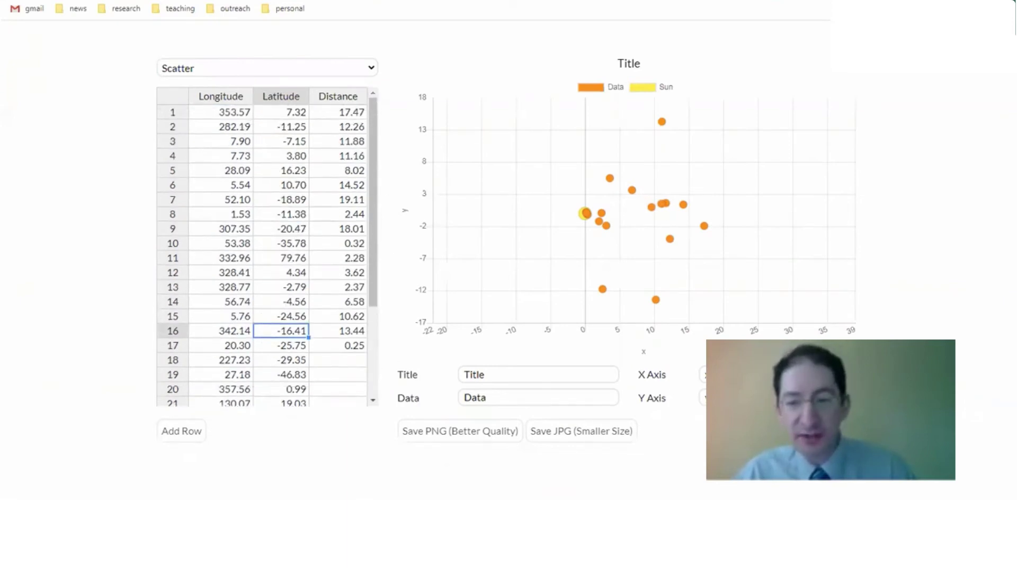
- Copy the 30 distances in F2:F31 into the graphing tool's Distance column
mouse_move(450, 499)
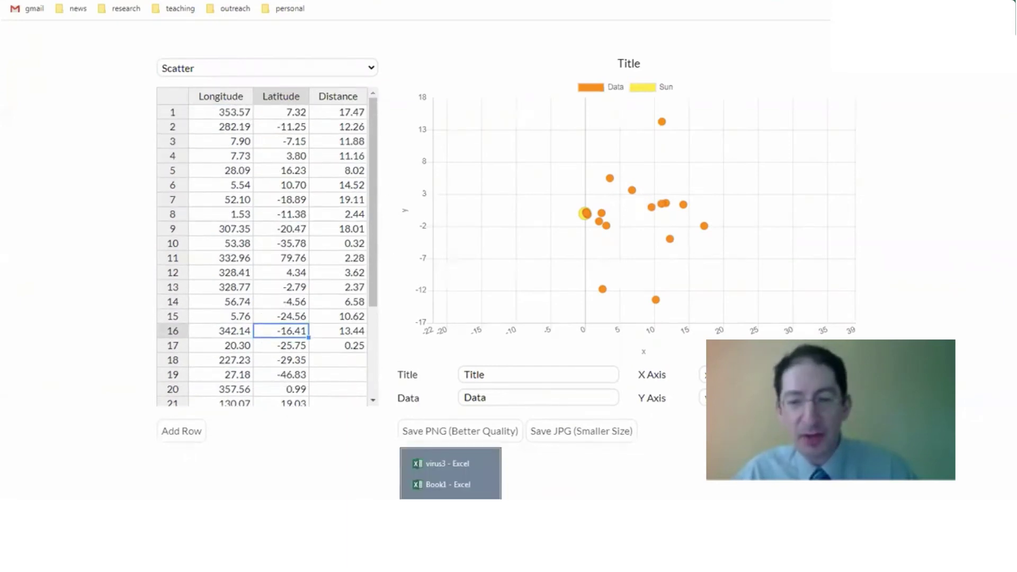
click(450, 485)
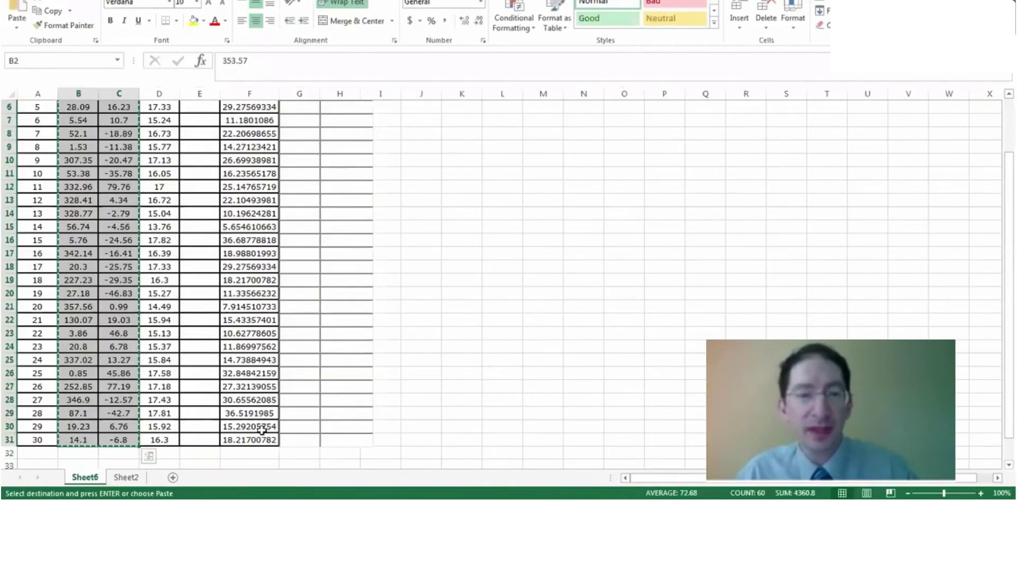
drag(259, 439, 251, 204)
key(ctrl+c)
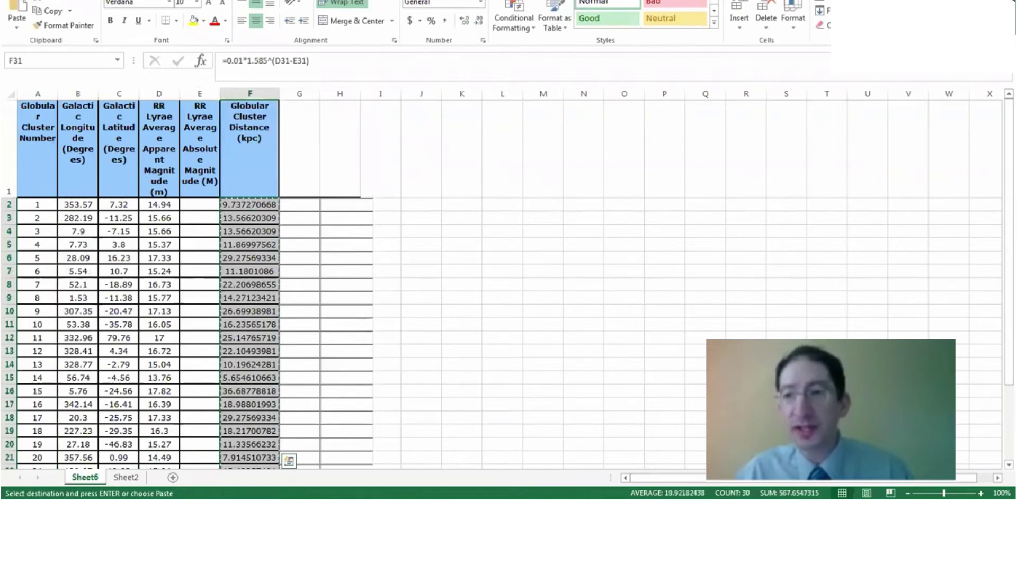
key(alt+Tab)
click(347, 113)
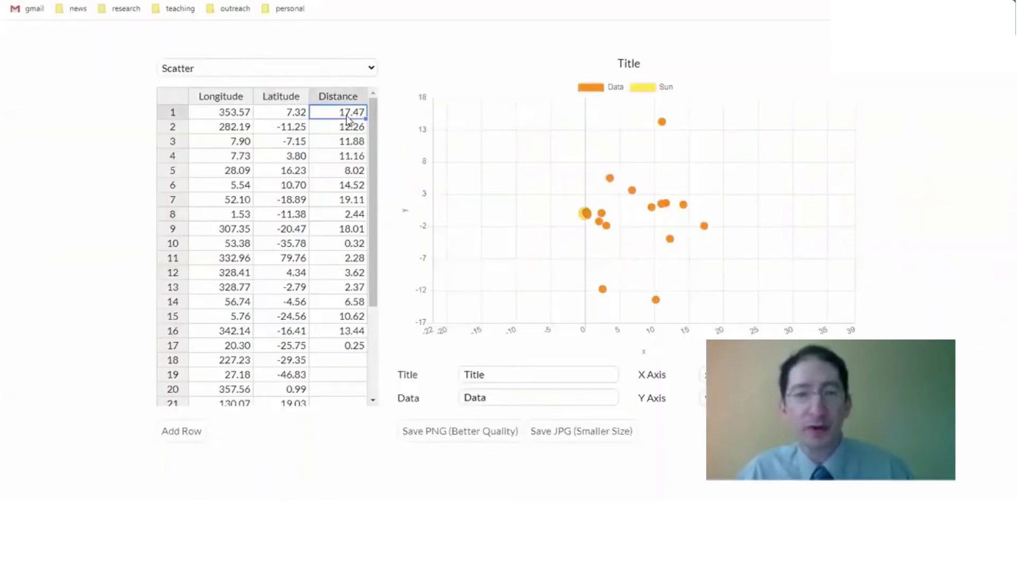
key(ctrl+v)
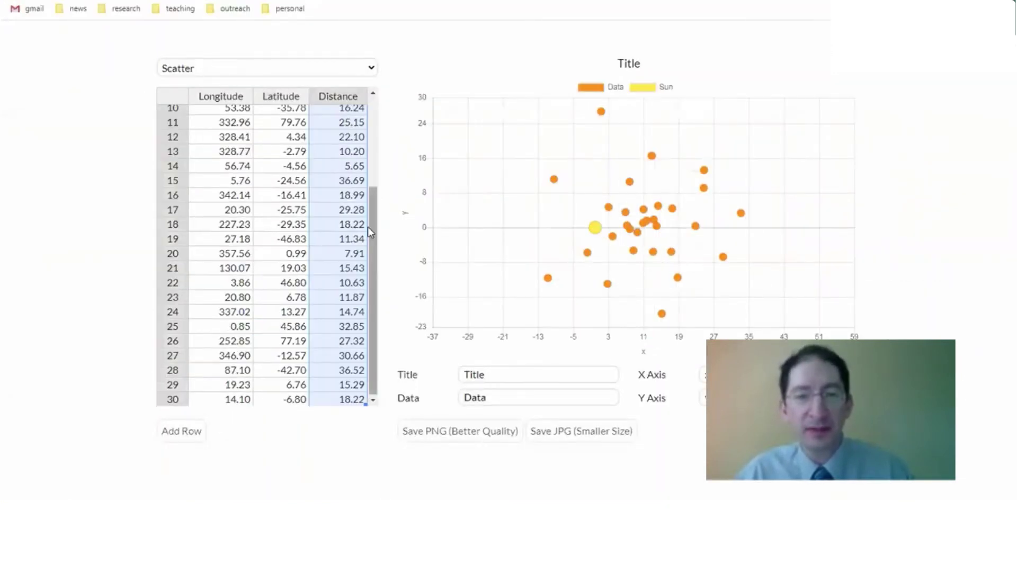
drag(374, 234, 370, 123)
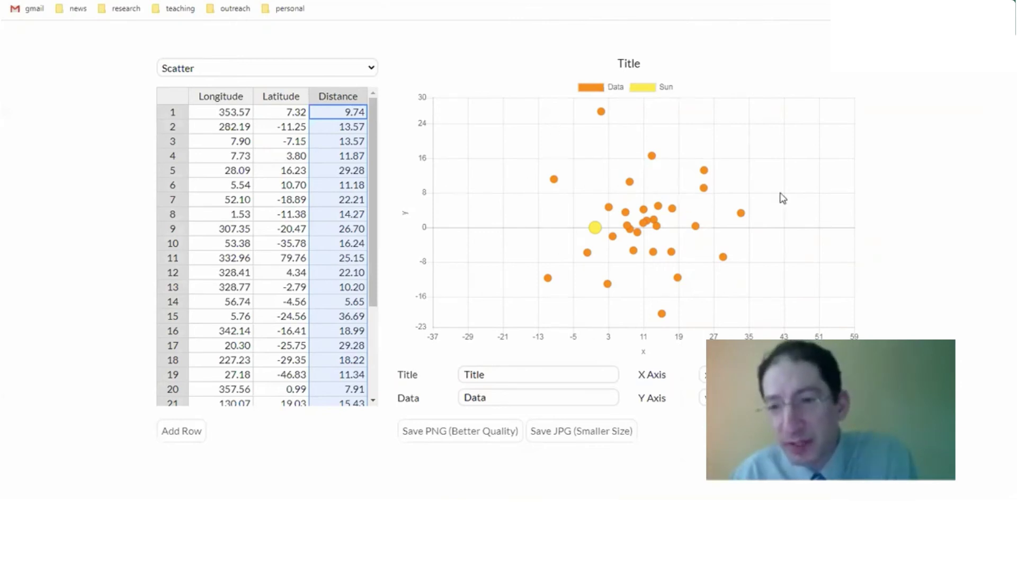
mouse_move(596, 237)
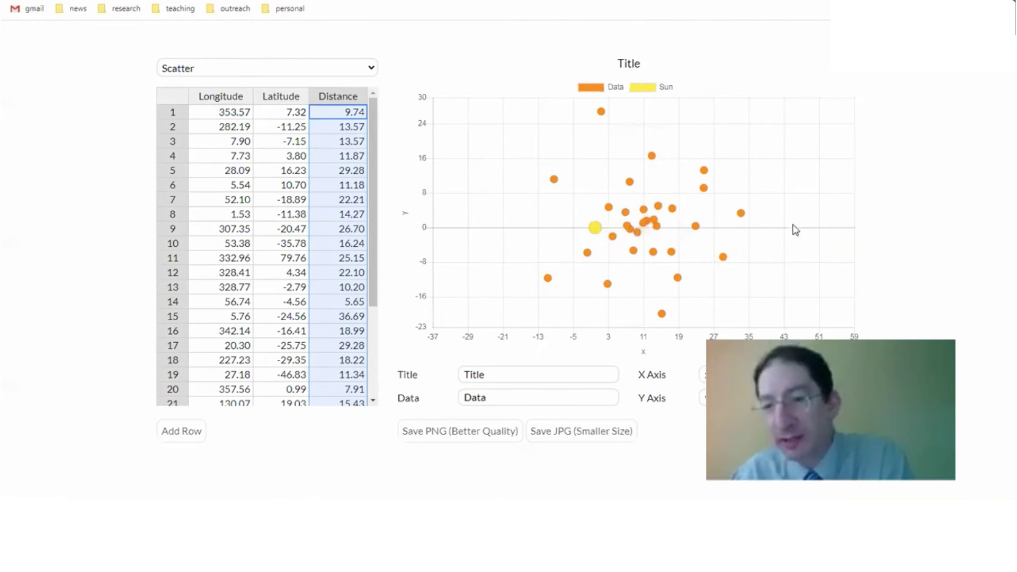
mouse_move(640, 237)
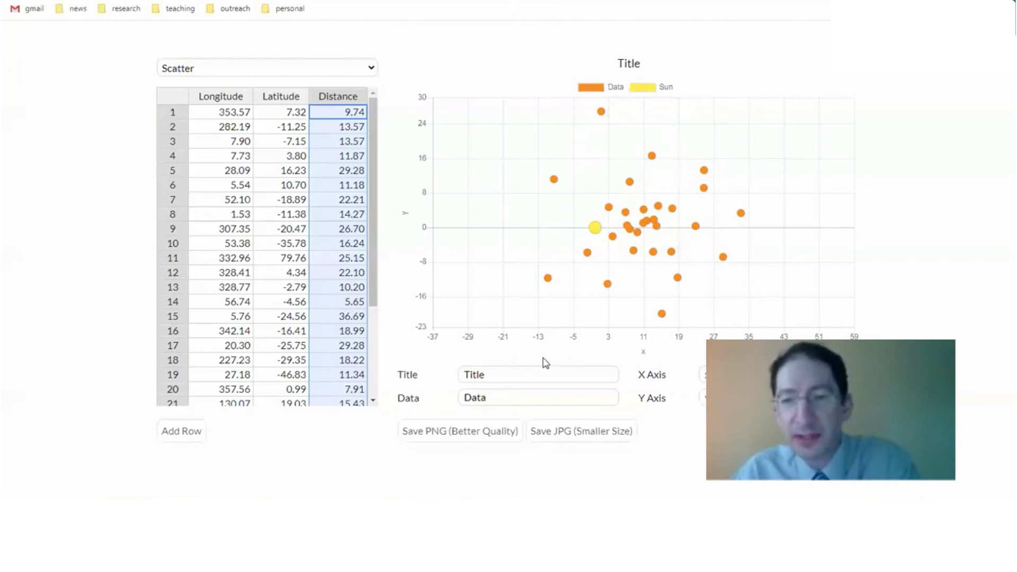
- Title the chart 'Top-Down Map of the Milky Way', name the series 'Globular Clusters', label axes 'x (kpc)' and 'y (kpc)'
drag(510, 379, 436, 377)
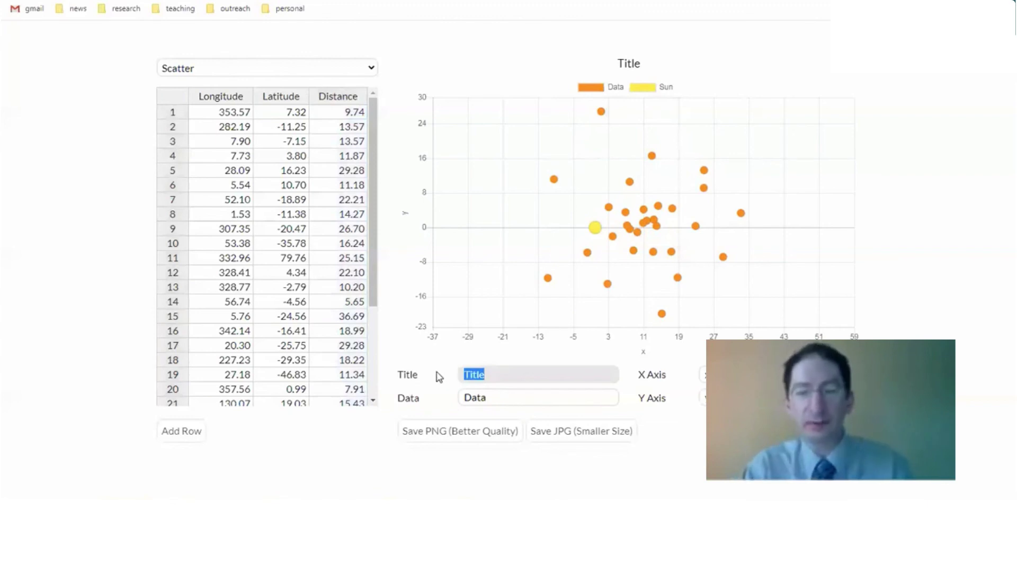
text(T)
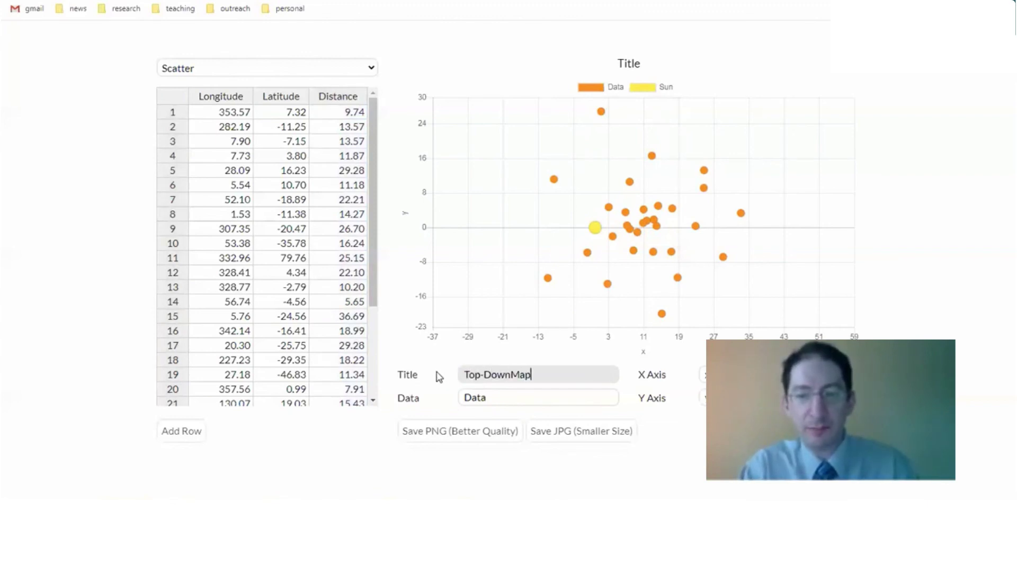
text(op-Down Map of)
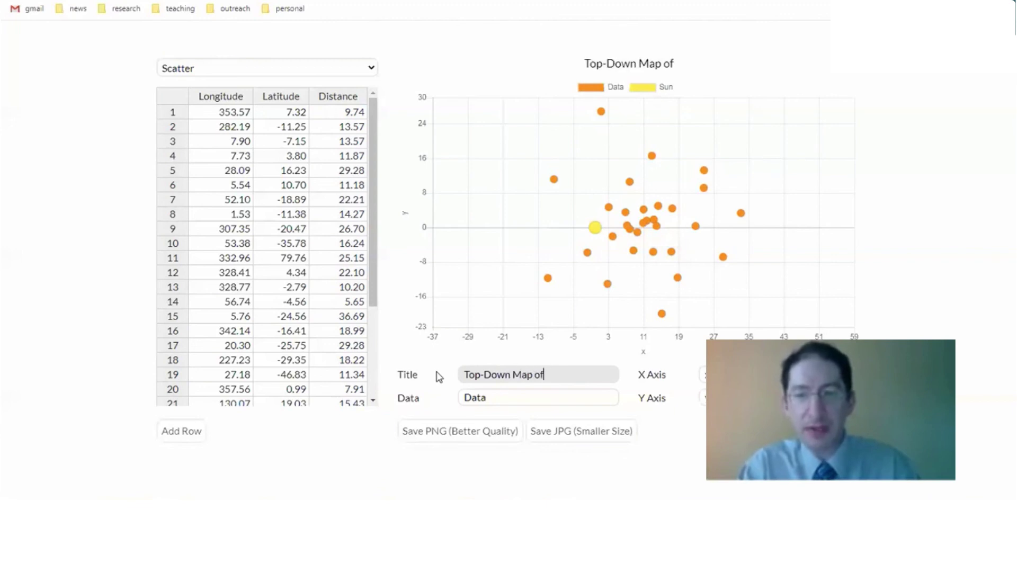
text( the Milky Way)
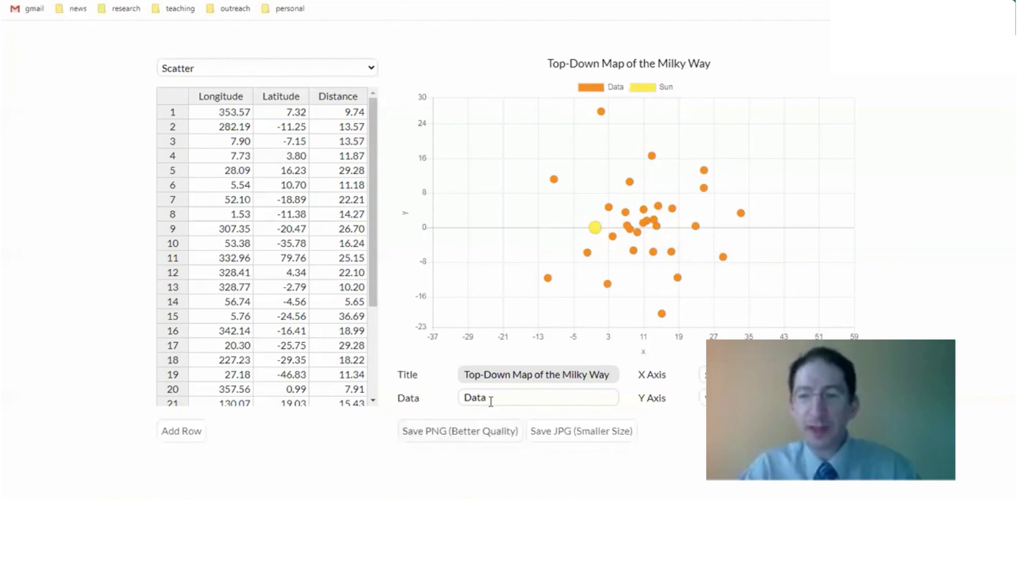
drag(493, 398, 454, 401)
text(Globular Clusters)
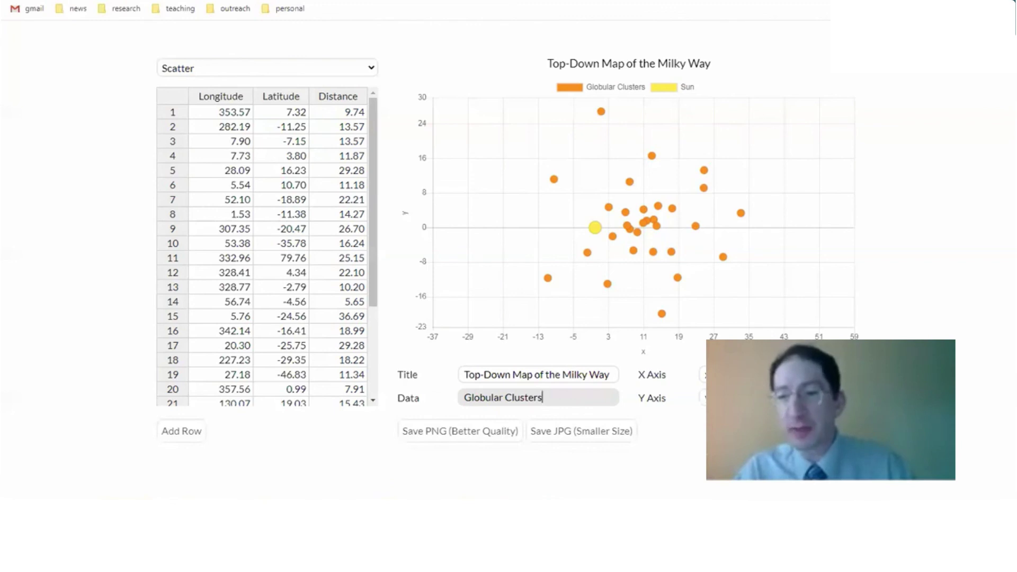
key(Tab)
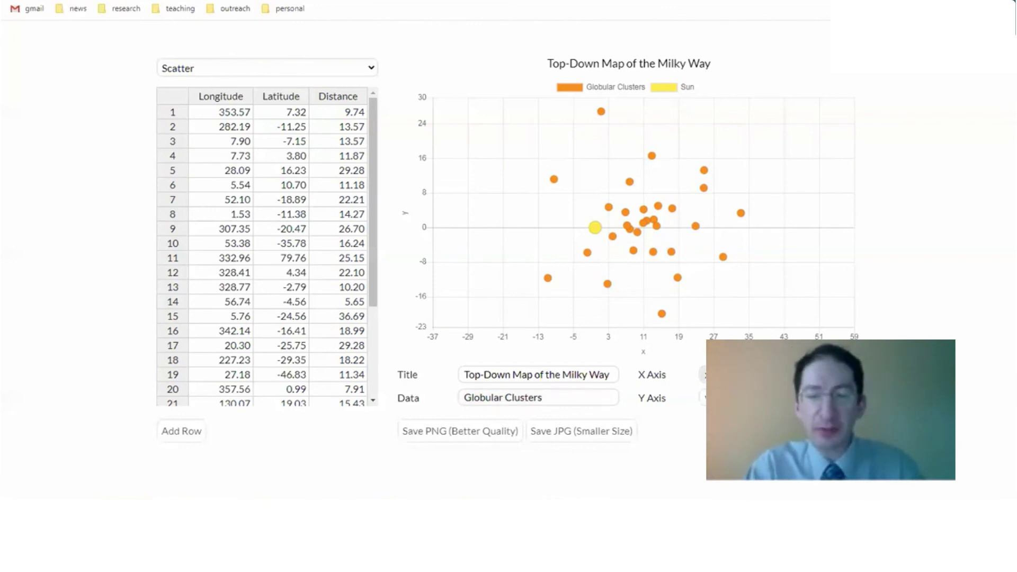
text(x (kpc))
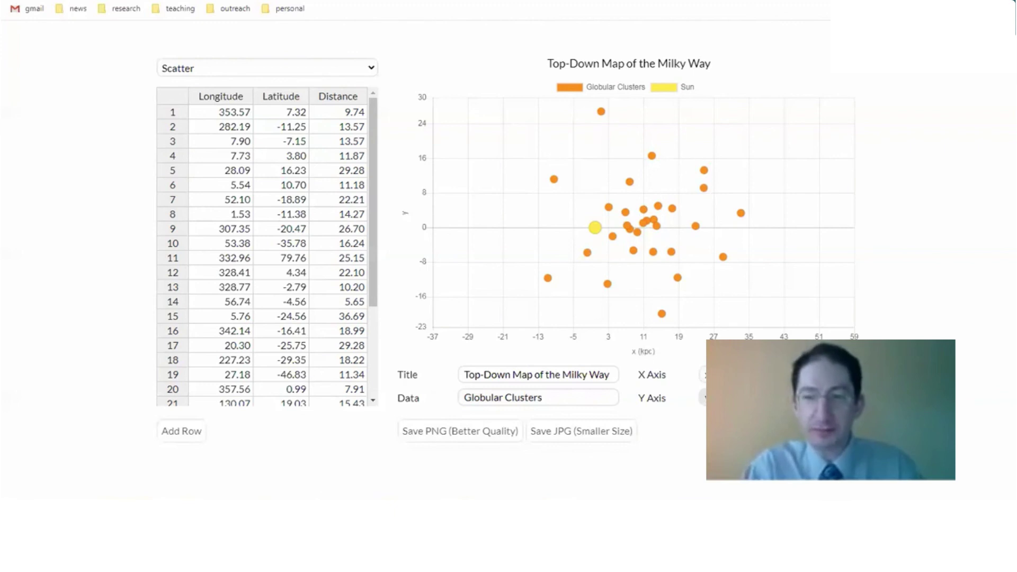
text(y (kpc))
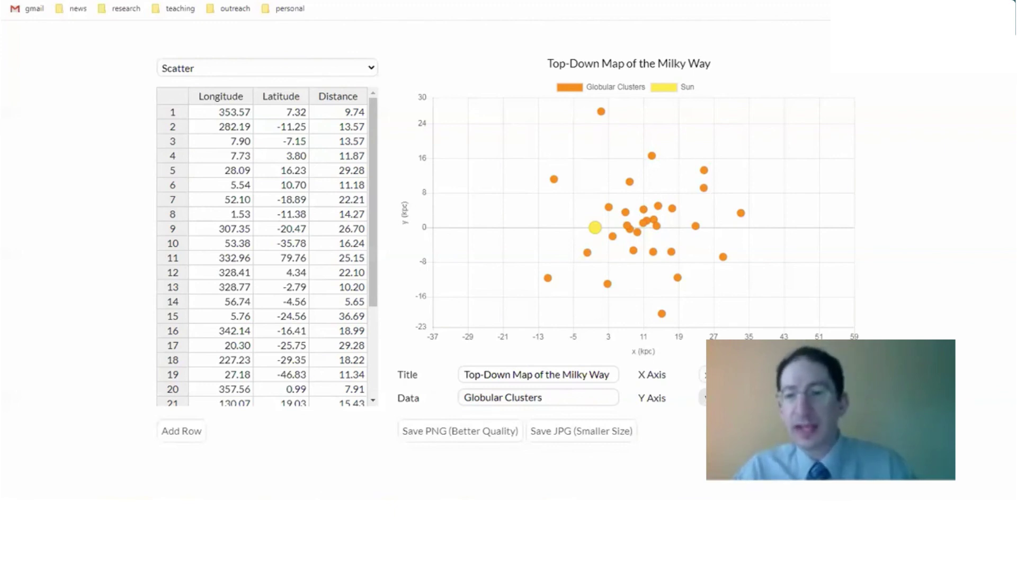